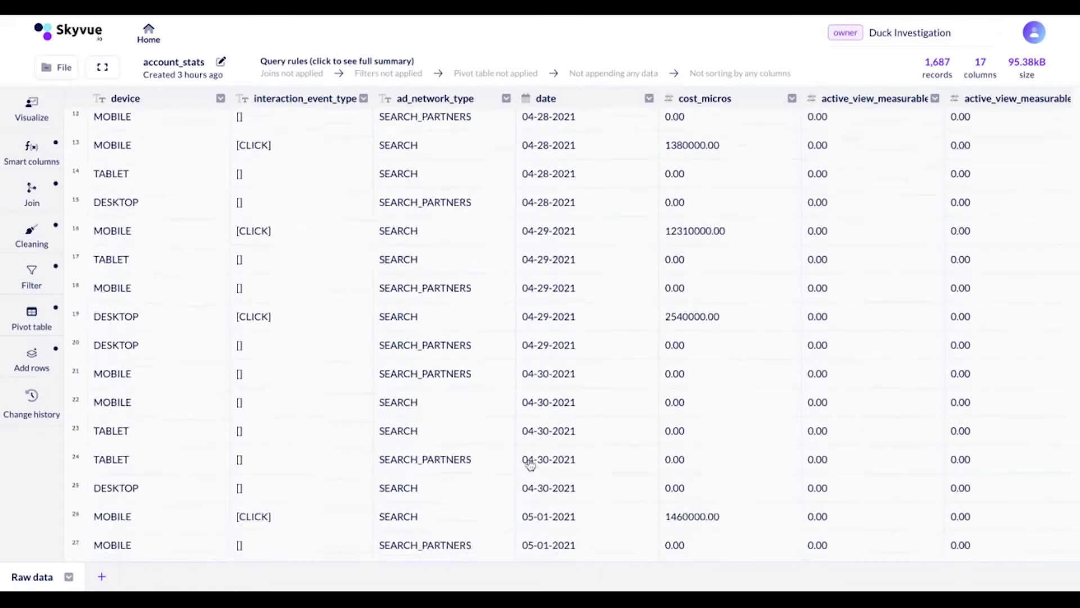
# - Add a configuration named "Only tablet" to account_stats and filter it to records whose device equals TABLET
pyautogui.click(103, 577)
pyautogui.write('Only tab')
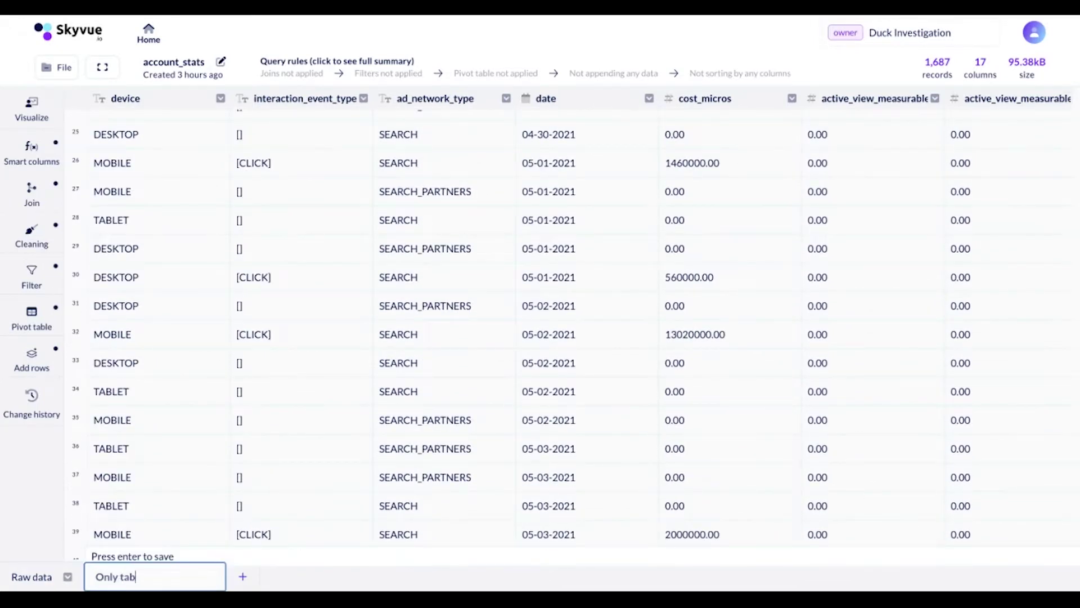
pyautogui.write('let')
pyautogui.press('Return')
pyautogui.click(31, 278)
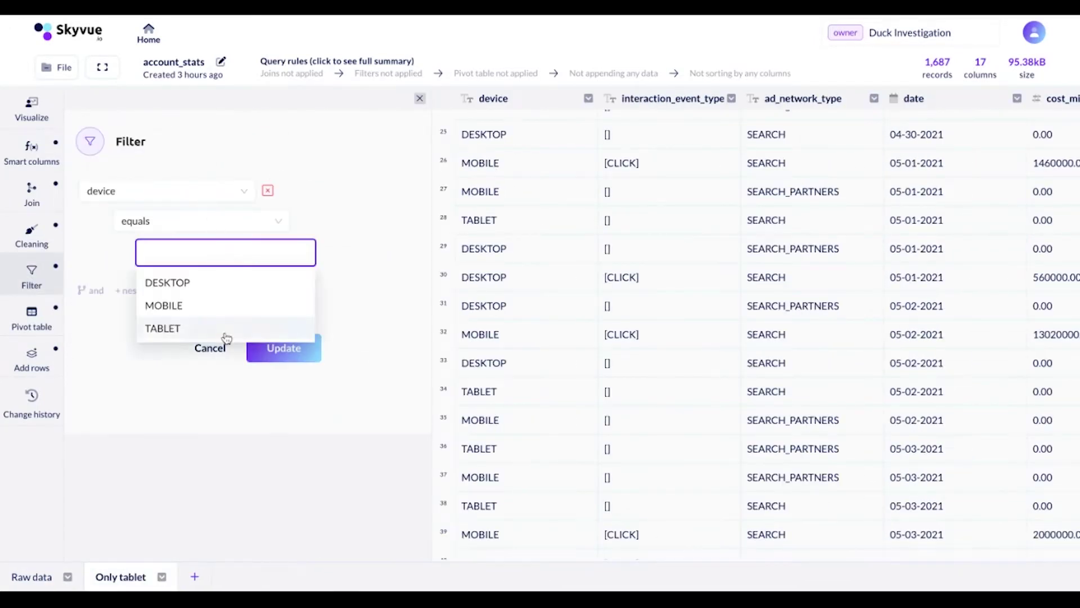
pyautogui.click(284, 348)
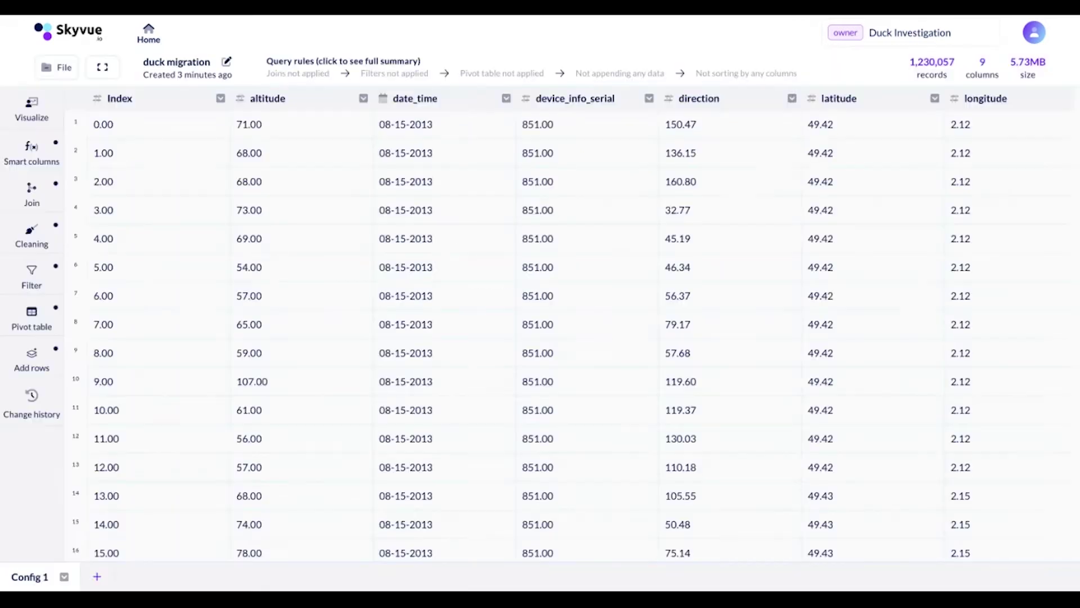
# - Sort the duck migration dataset by Reporting month from oldest to newest
pyautogui.hscroll(6, 571, 326)
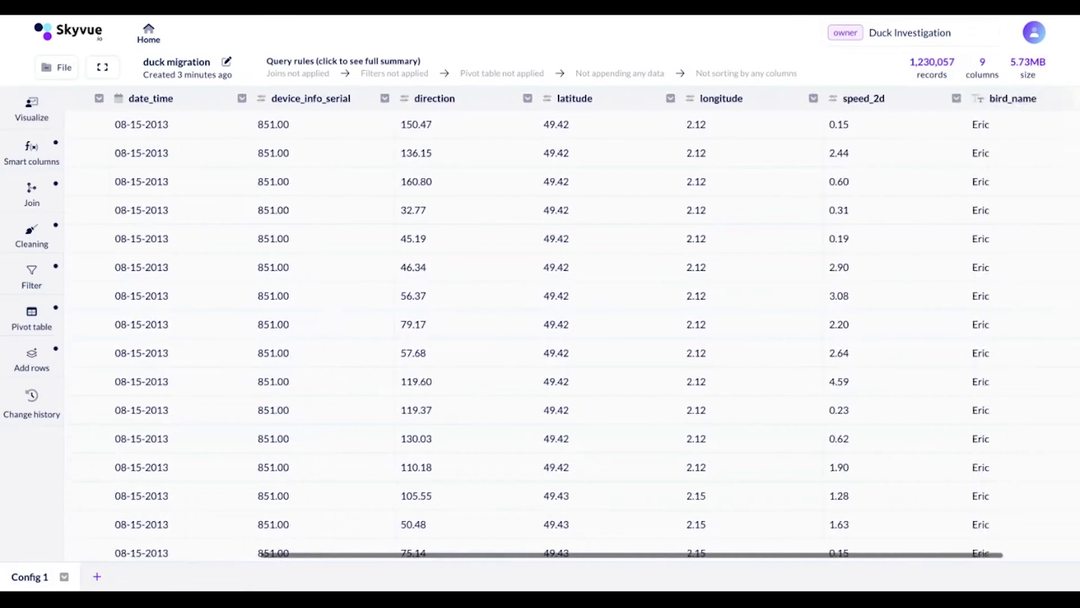
pyautogui.hscroll(-3, 571, 326)
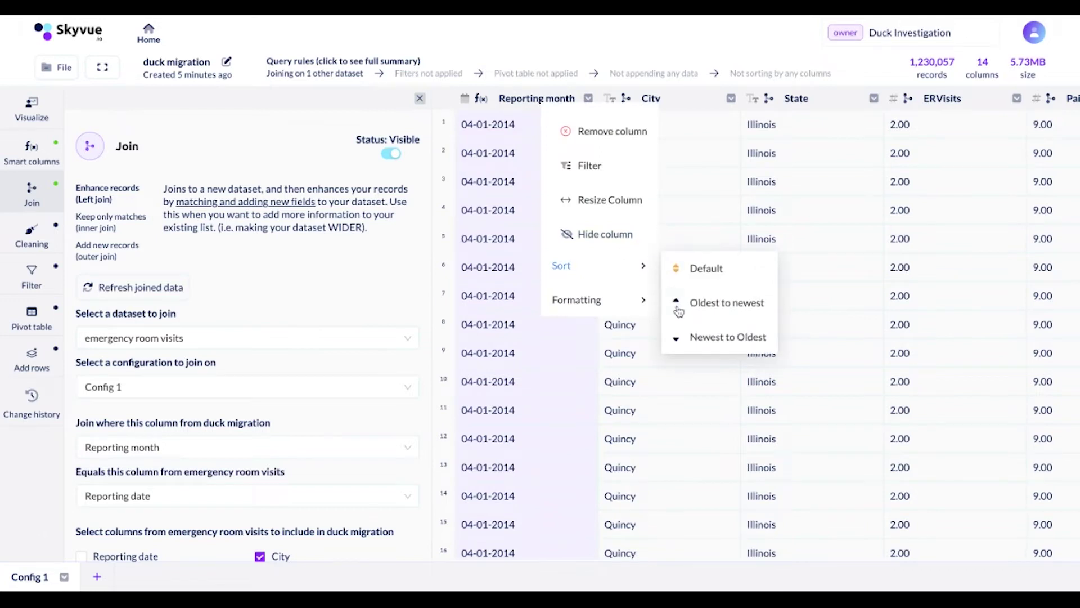
pyautogui.click(679, 311)
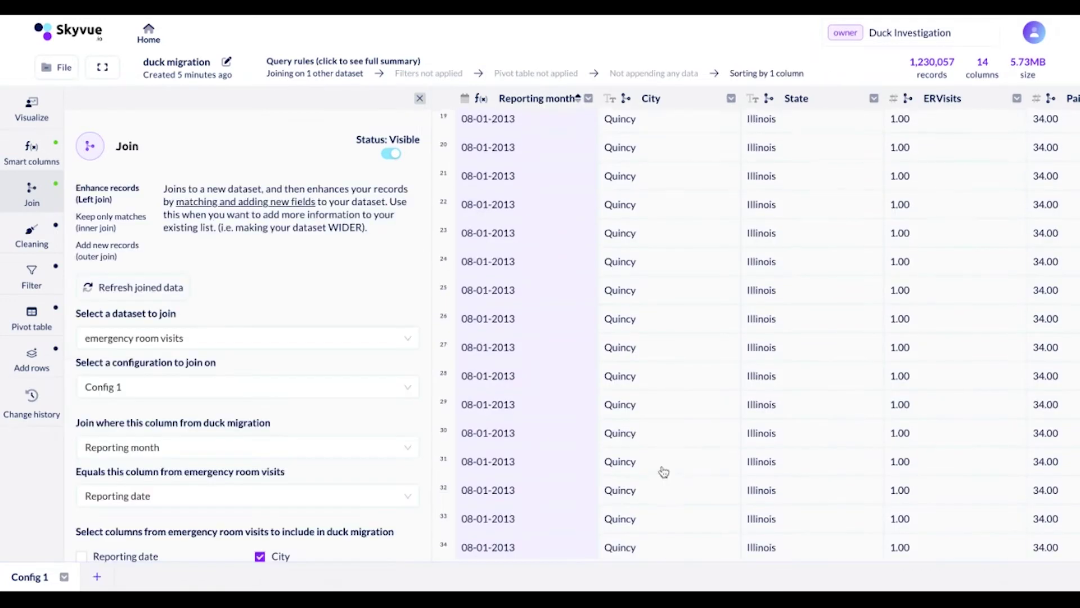
pyautogui.scroll(-8, 664, 471)
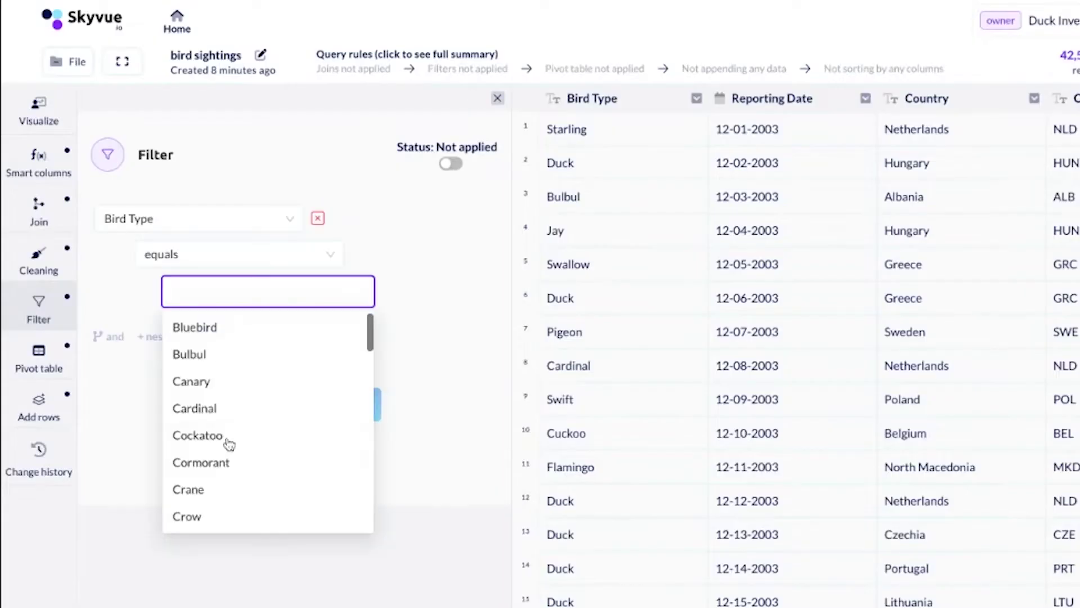
# - Set a Bird Type equals filter for ducks on the bird sightings dataset
pyautogui.scroll(-3, 227, 449)
pyautogui.click(224, 426)
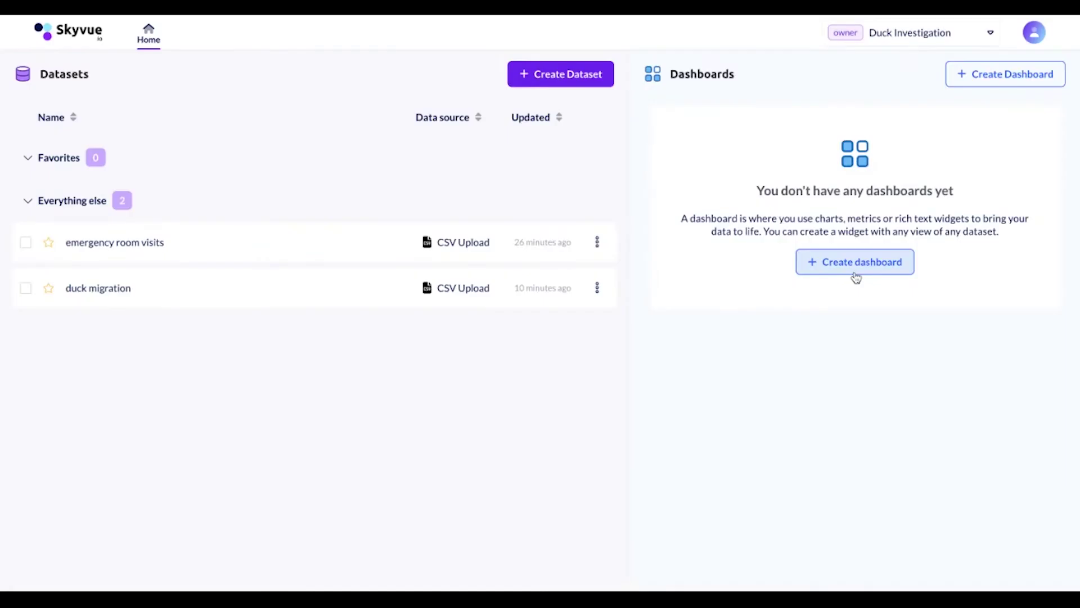
# - Create a dashboard with a full-width bar chart widget from "Filtered by ducks", labelled "Satisfaction compared to ducks"
pyautogui.click(854, 273)
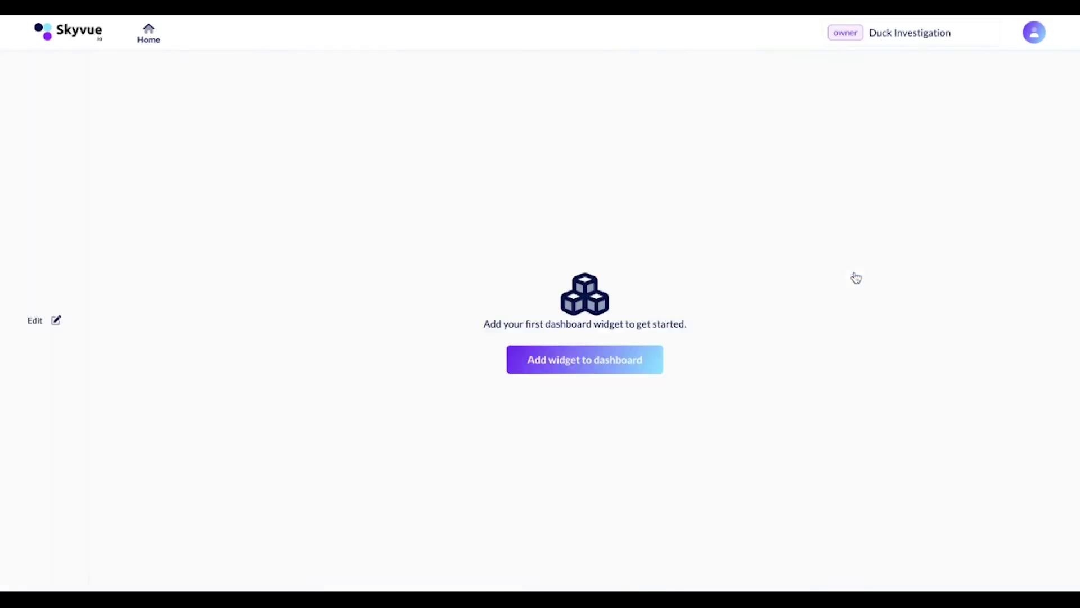
pyautogui.click(585, 360)
pyautogui.click(594, 177)
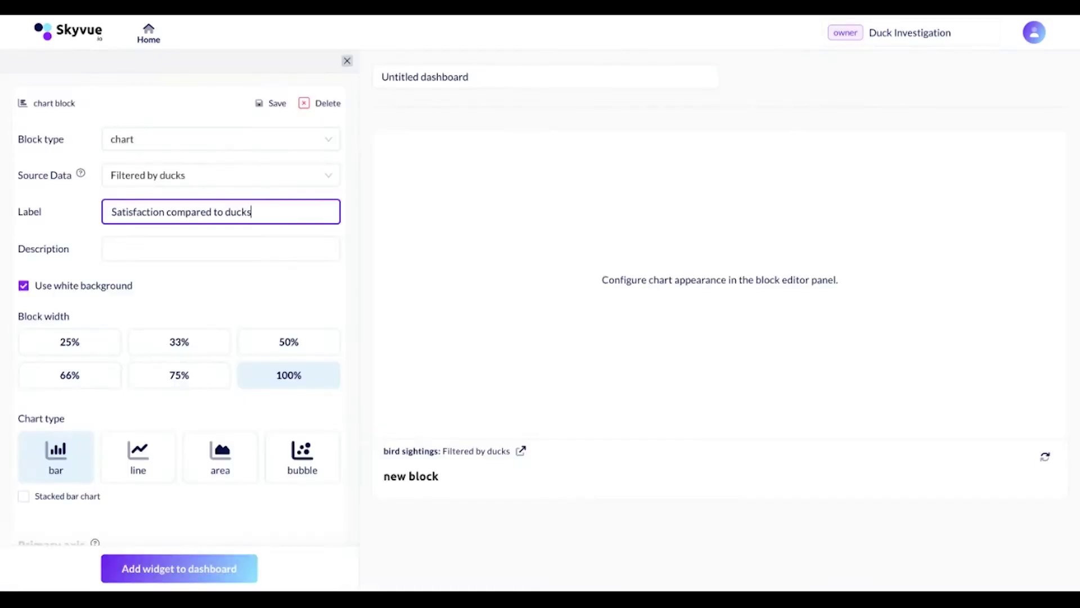
pyautogui.scroll(-3, 79, 262)
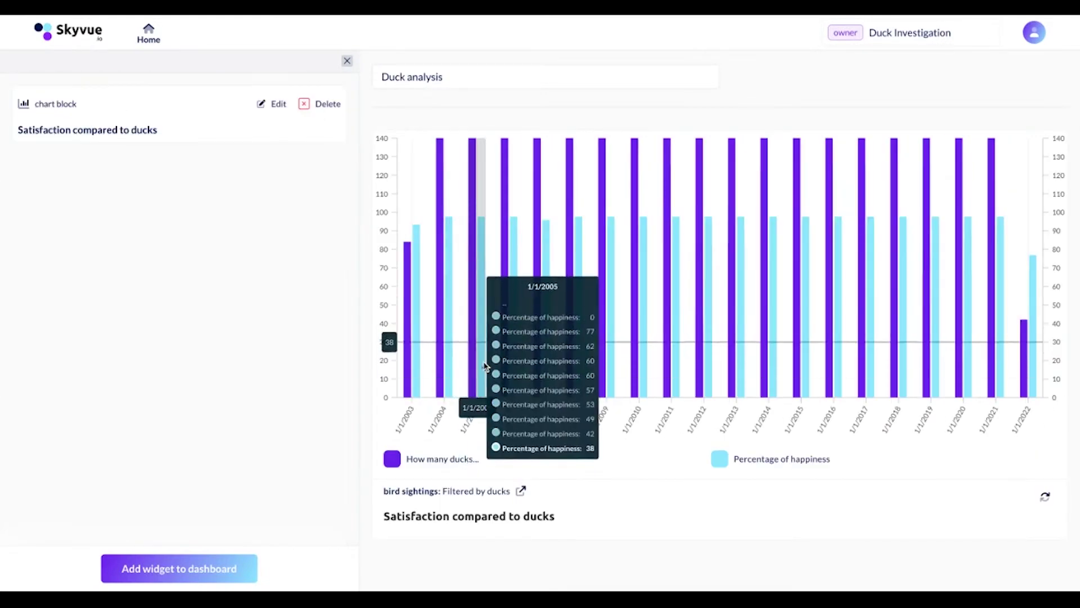
# - Add a metric widget to the Duck analysis dashboard
pyautogui.click(208, 565)
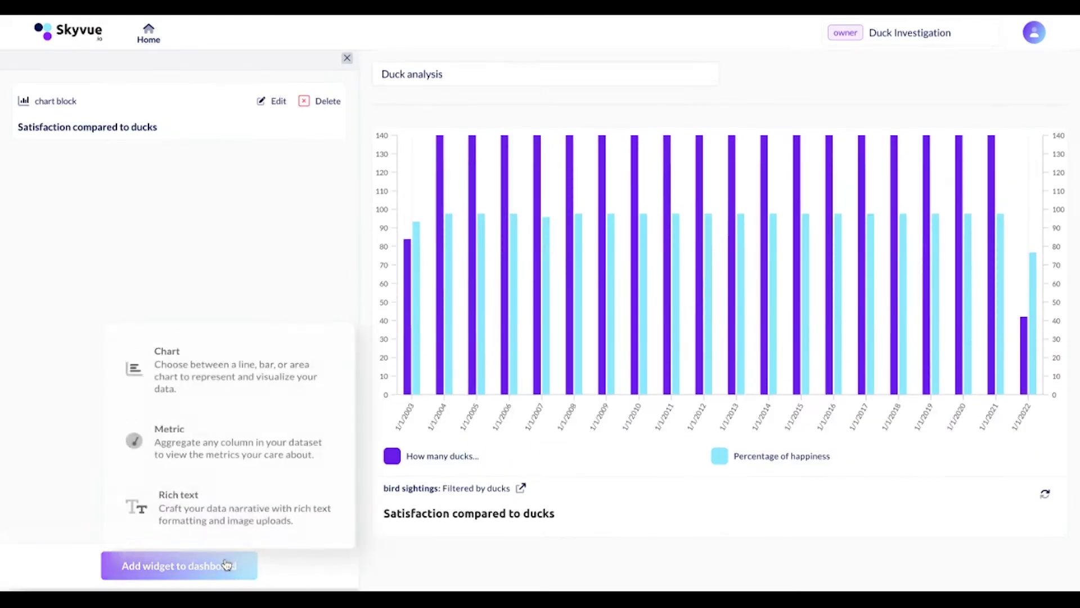
pyautogui.click(236, 423)
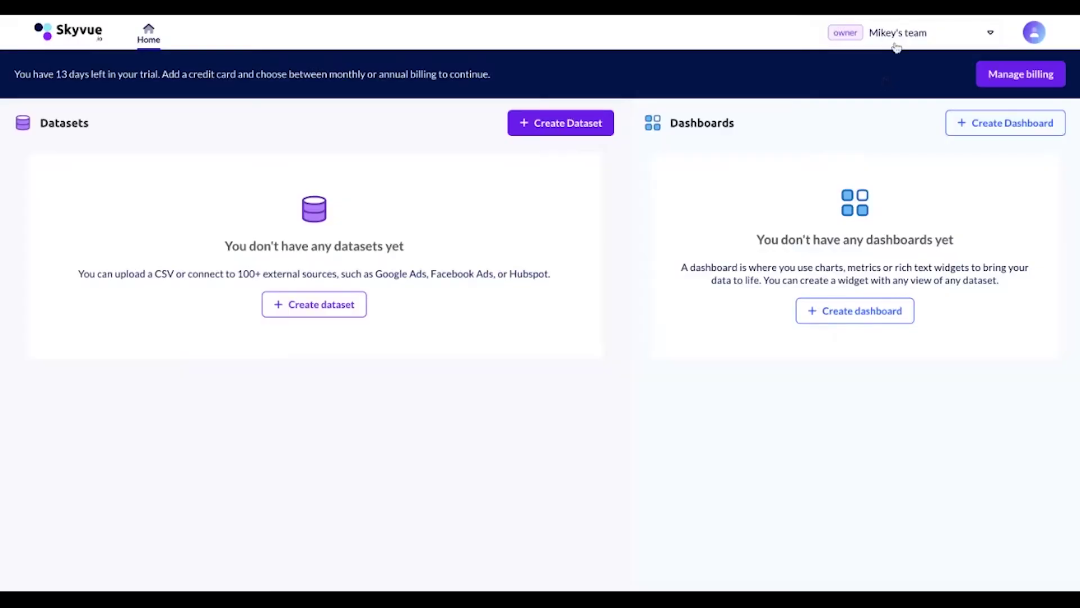
# - Switch to the Duck Investigation team and open its management settings
pyautogui.click(907, 32)
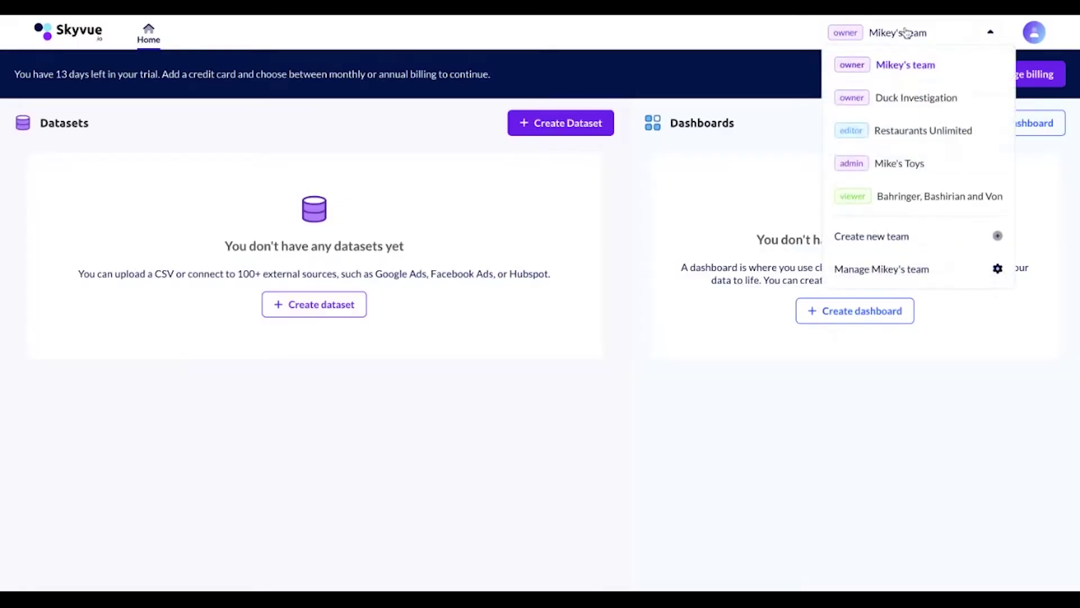
pyautogui.click(917, 99)
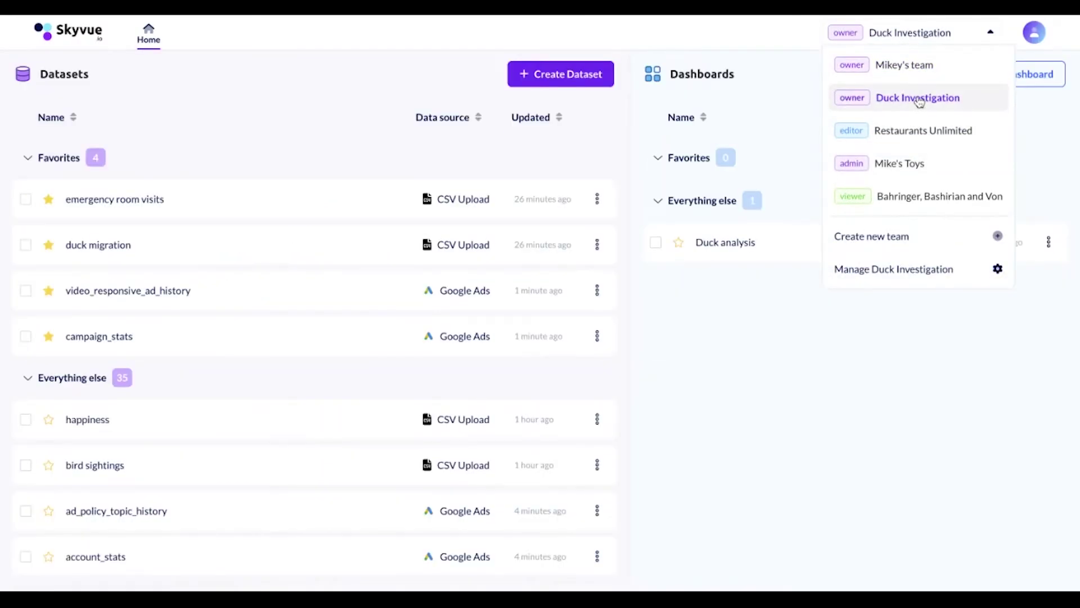
pyautogui.click(880, 268)
pyautogui.click(204, 190)
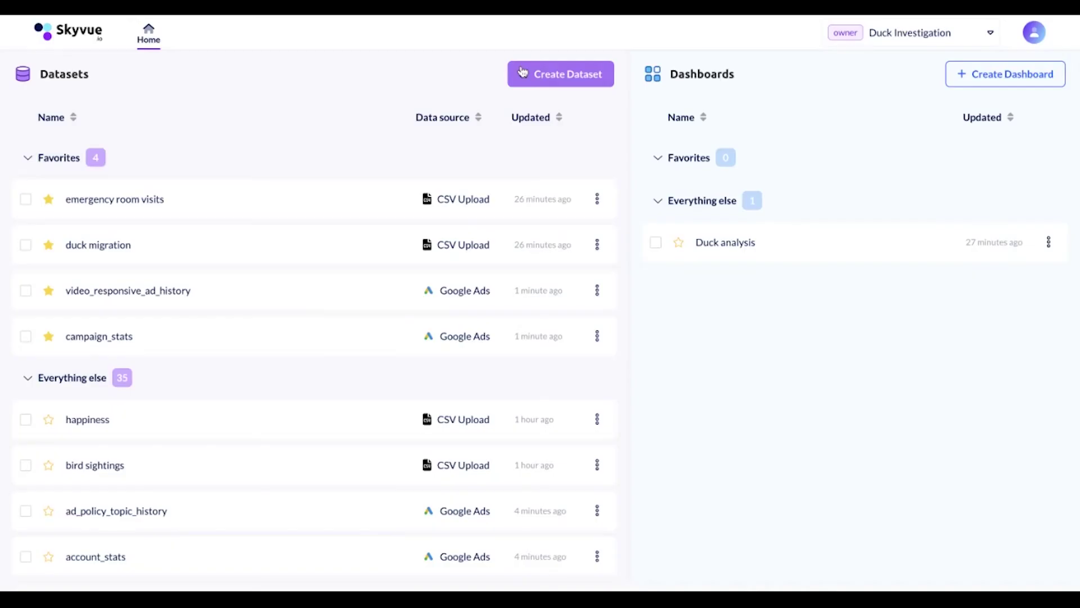
# - Open dataset creation and sort the ad_group_stats records by device in ascending order
pyautogui.click(523, 72)
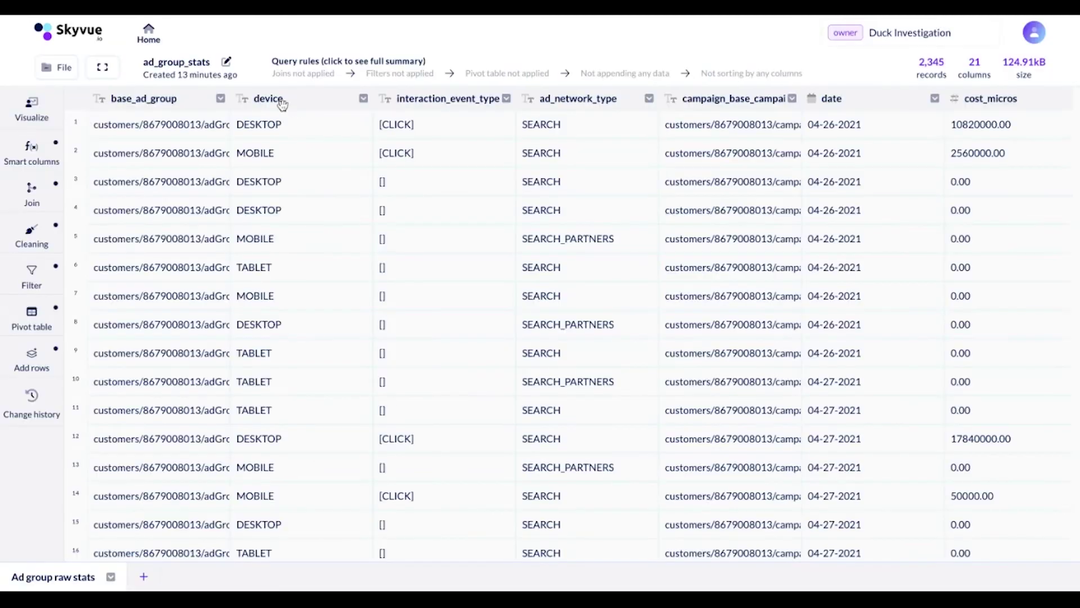
pyautogui.click(282, 105)
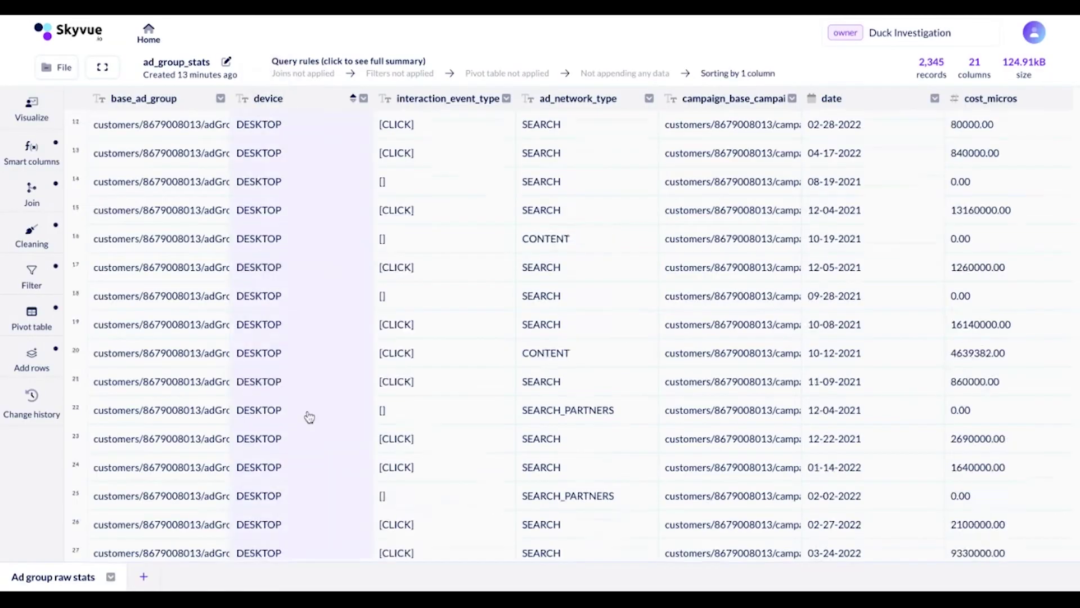
pyautogui.hscroll(10, 308, 414)
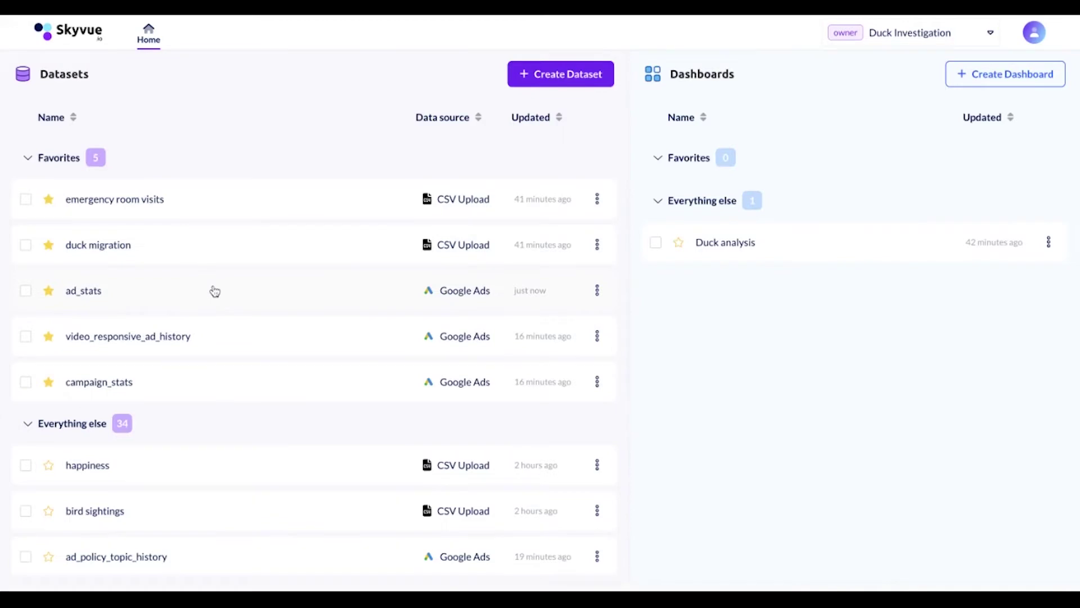
# - Open the ad_stats dataset and set up a filter condition where date is between two dates
pyautogui.click(215, 291)
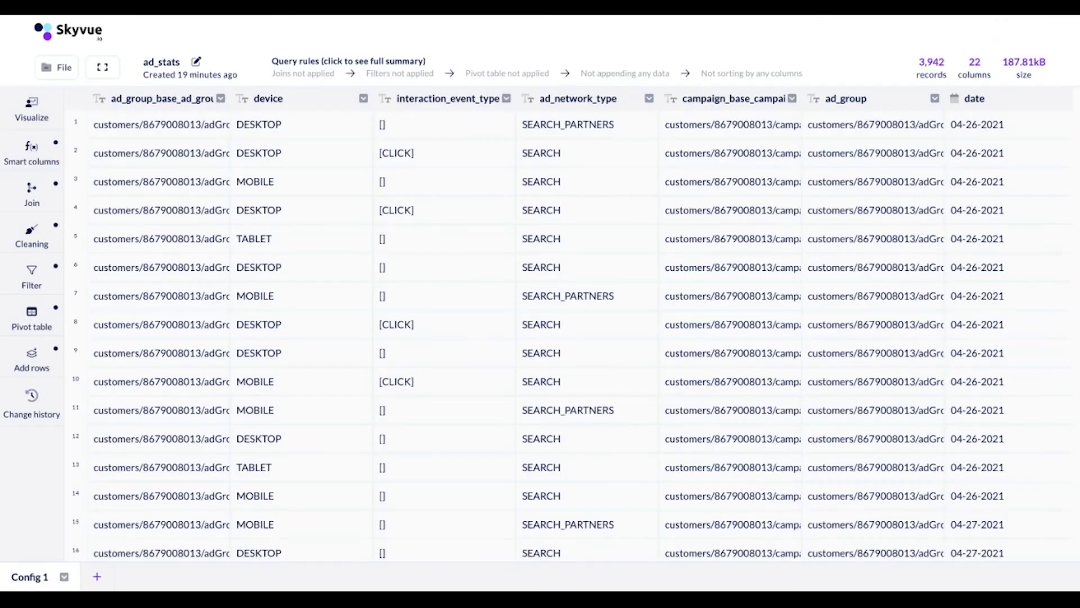
pyautogui.click(26, 276)
pyautogui.click(245, 282)
pyautogui.click(201, 220)
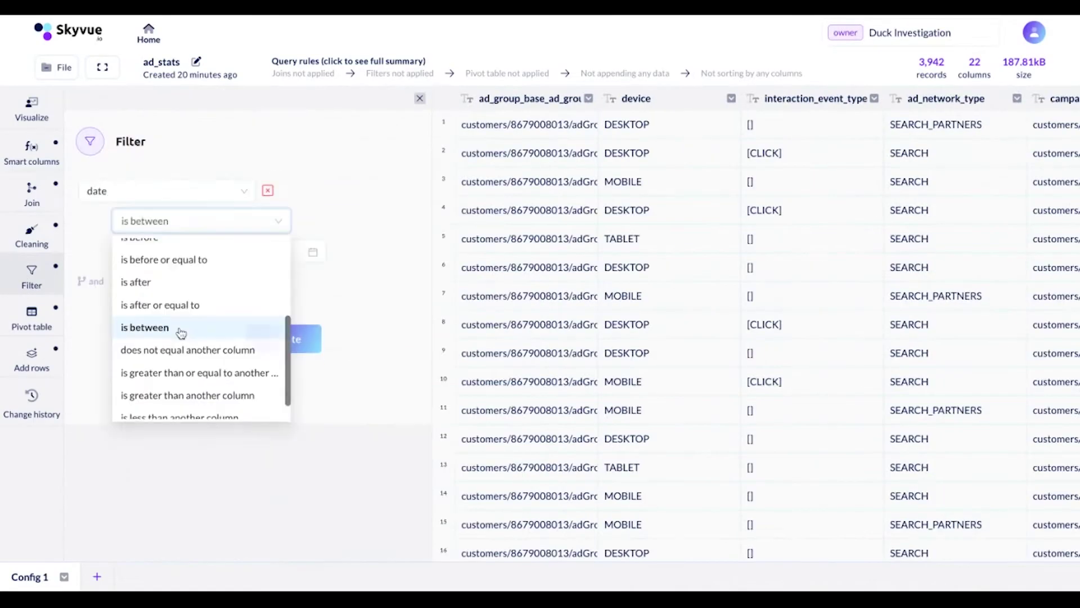
pyautogui.click(178, 251)
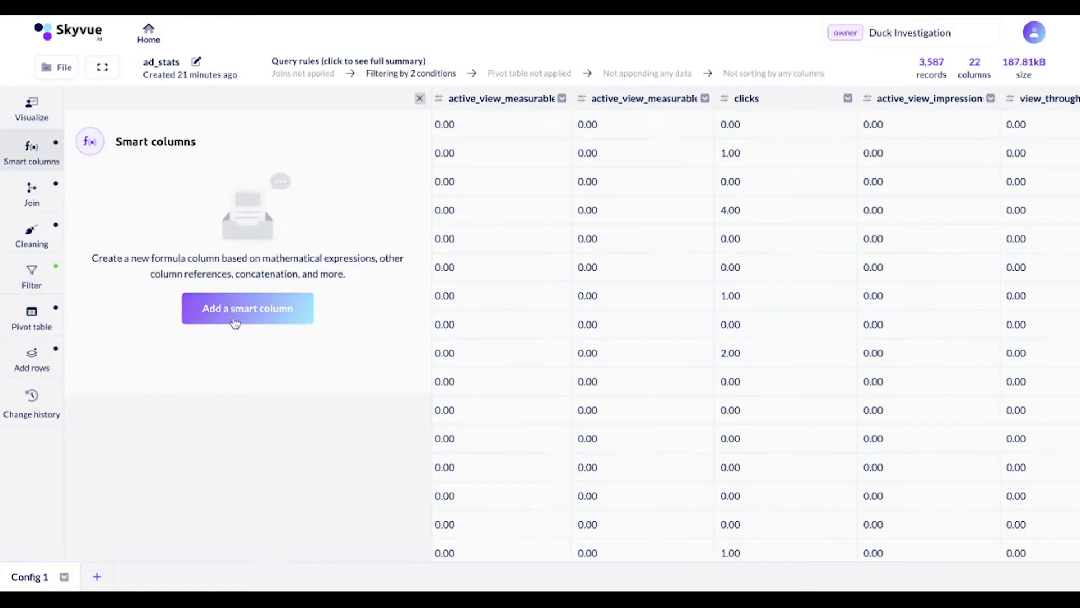
# - Add a number smart column named "Cost per view" with the expression col("cost_micros") / col("views") and save it
pyautogui.click(246, 308)
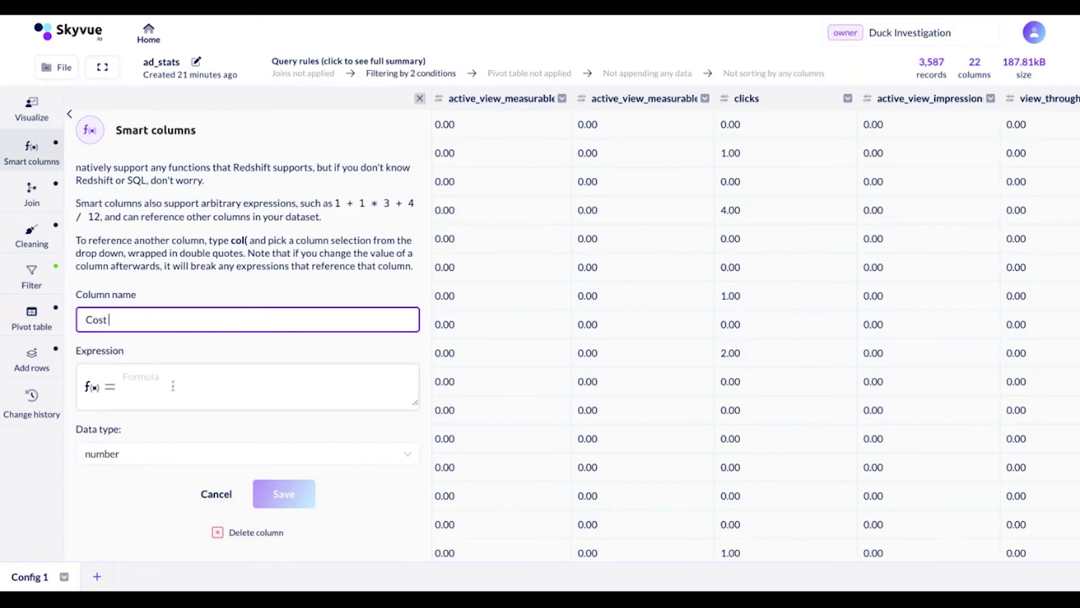
pyautogui.write('l(')
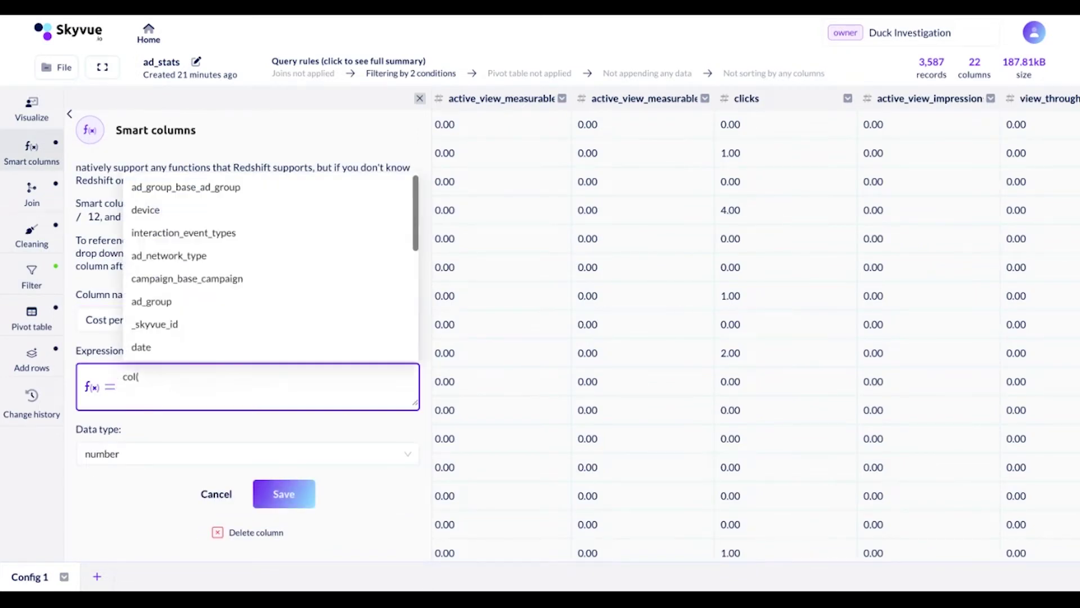
pyautogui.scroll(-3, 169, 222)
pyautogui.click(171, 213)
pyautogui.write('/ col(')
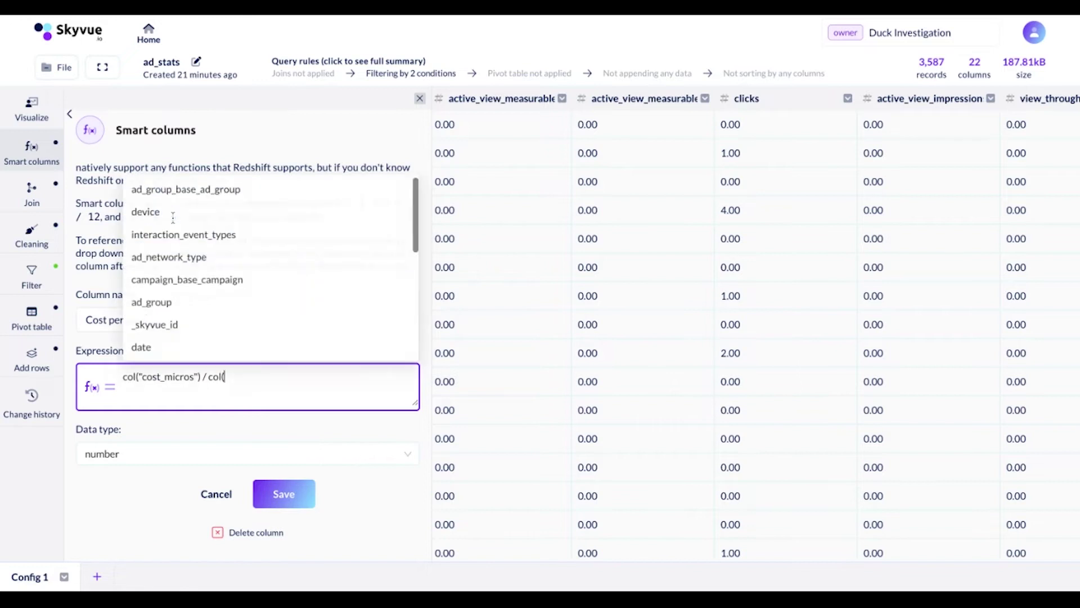
pyautogui.scroll(-5, 191, 301)
pyautogui.click(181, 282)
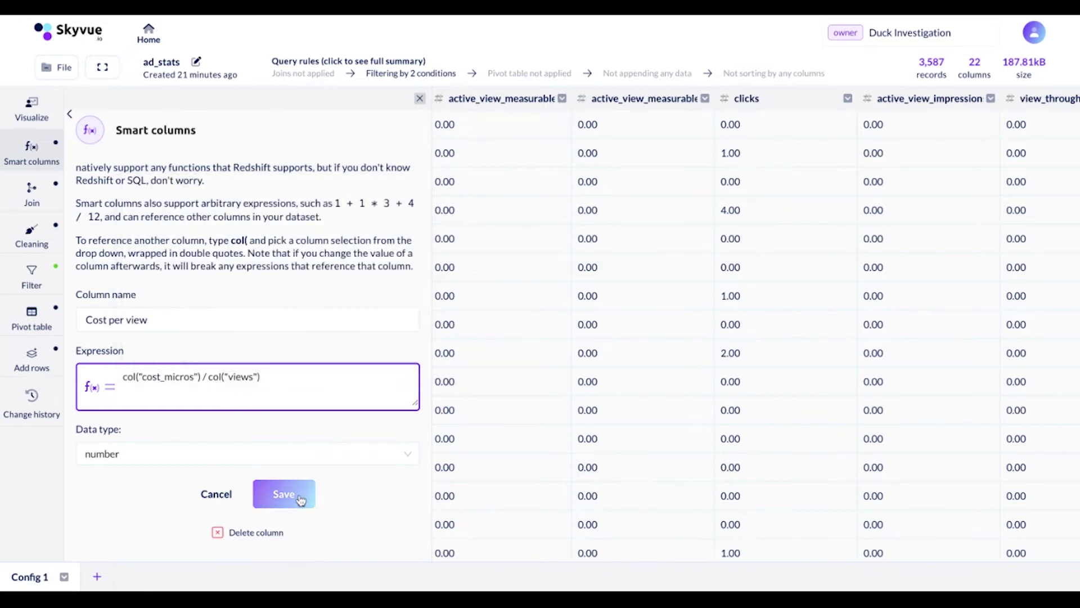
pyautogui.click(301, 500)
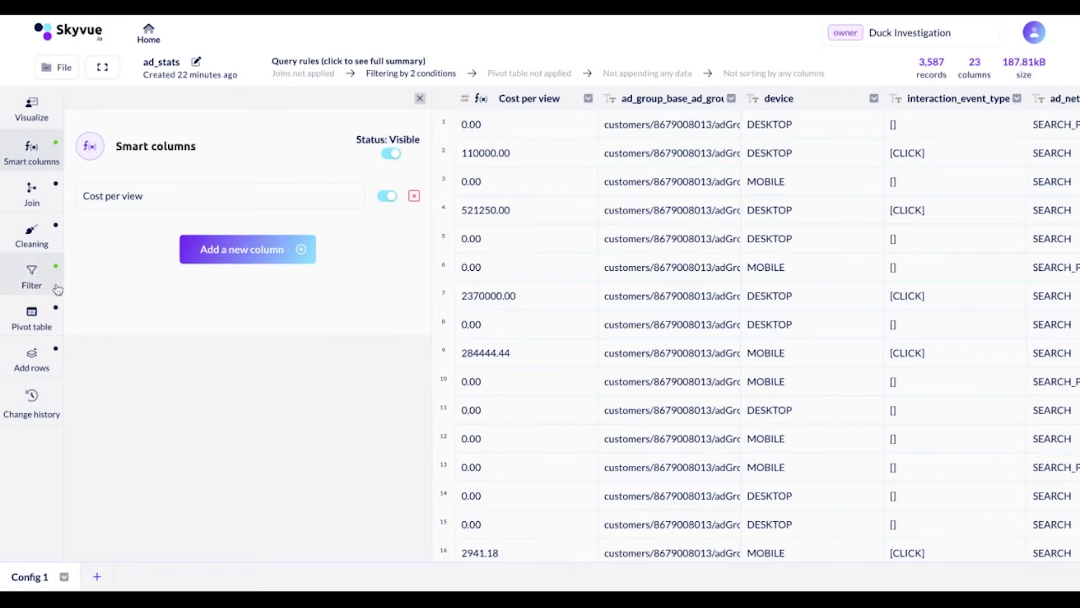
# - Set up a pivot table on ad_stats grouped by date with Hour as the date part
pyautogui.click(31, 316)
pyautogui.click(169, 216)
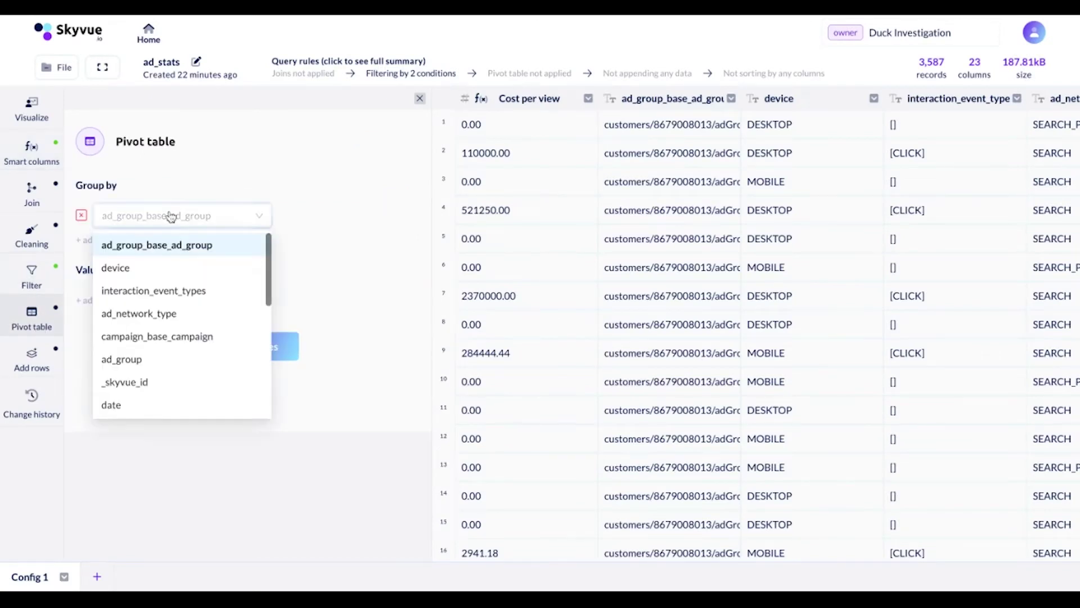
pyautogui.scroll(-6, 193, 374)
pyautogui.scroll(1, 141, 253)
pyautogui.click(140, 258)
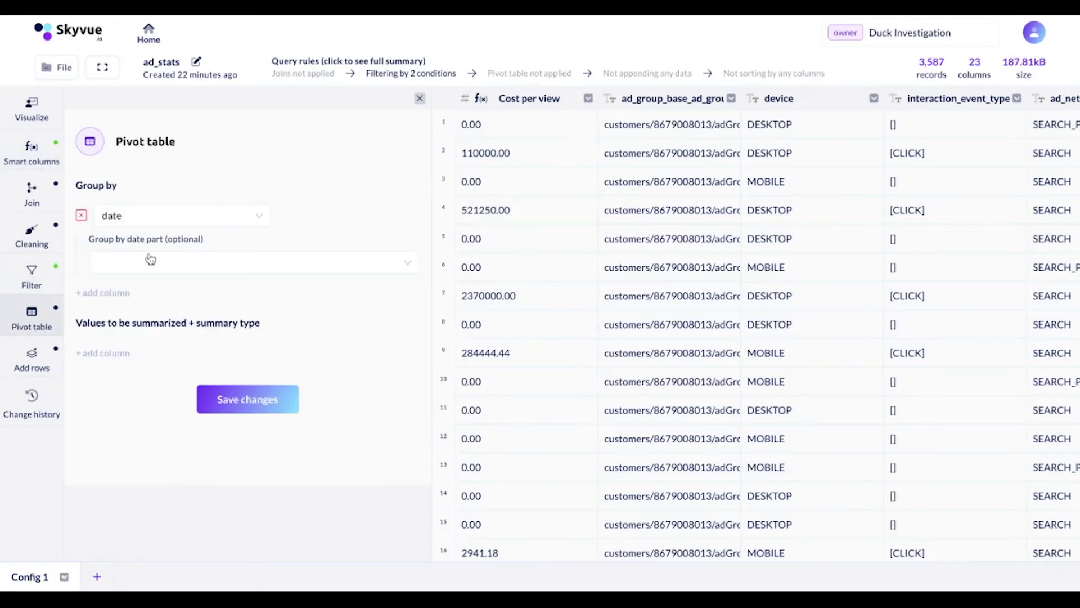
pyautogui.click(161, 263)
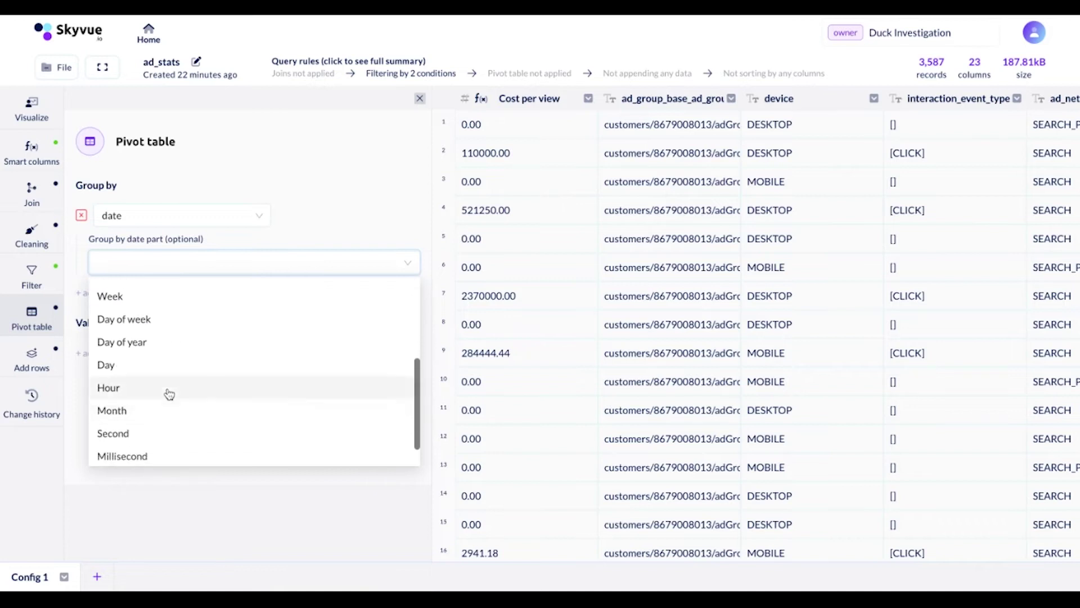
pyautogui.click(169, 394)
# - Add Cost per view as the value summarized in the pivot table, choose its summary type and save the changes
pyautogui.click(110, 354)
pyautogui.click(157, 366)
pyautogui.scroll(-5, 169, 472)
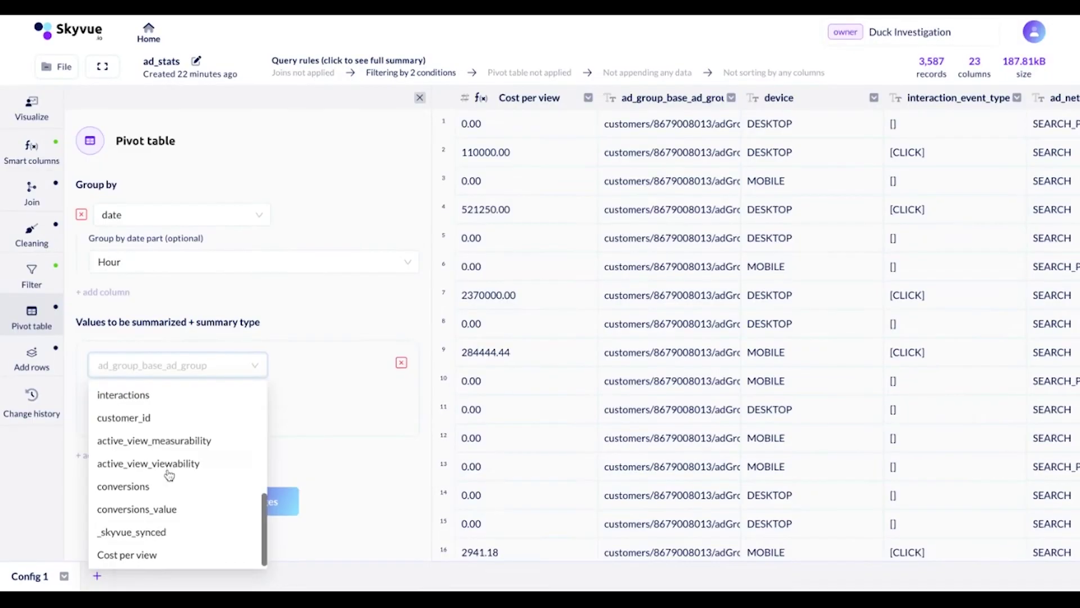
pyautogui.click(168, 553)
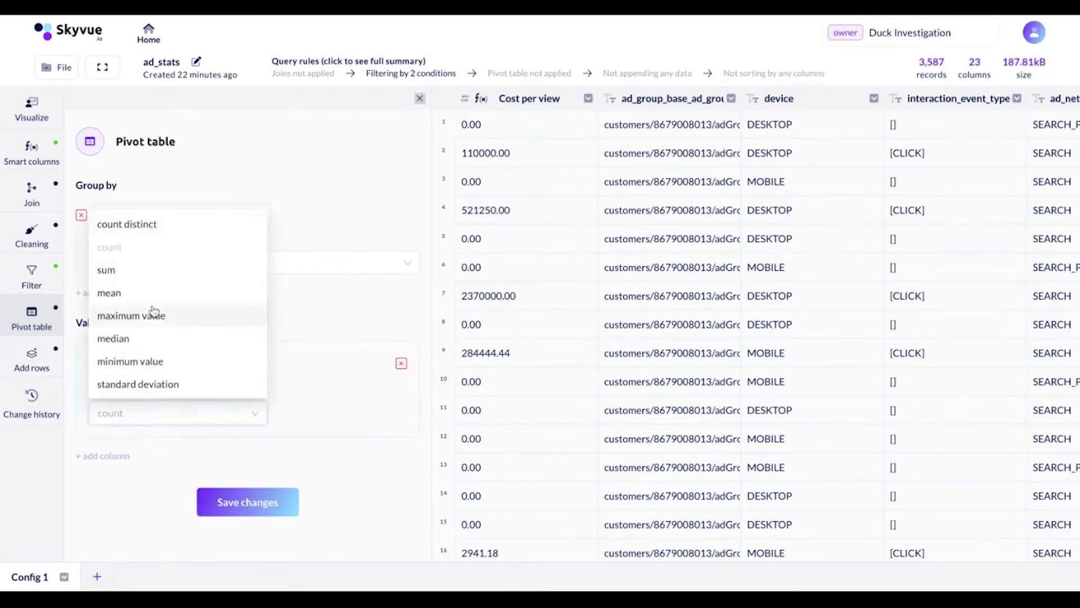
pyautogui.click(236, 502)
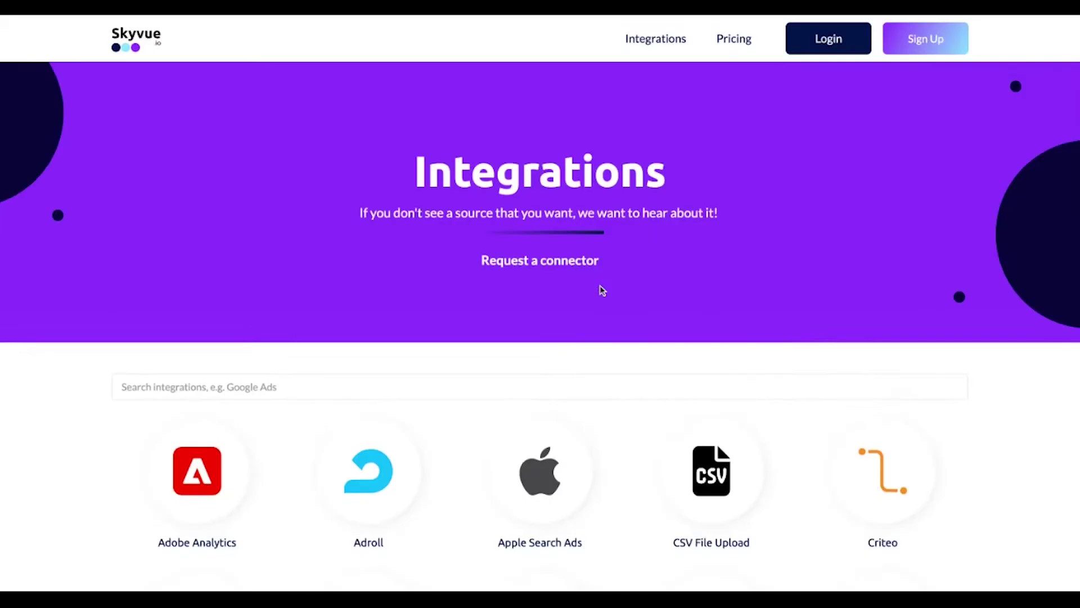
# - Examine the list of available data source integrations on the Skyvue website
pyautogui.scroll(-2, 610, 337)
pyautogui.scroll(-2, 606, 449)
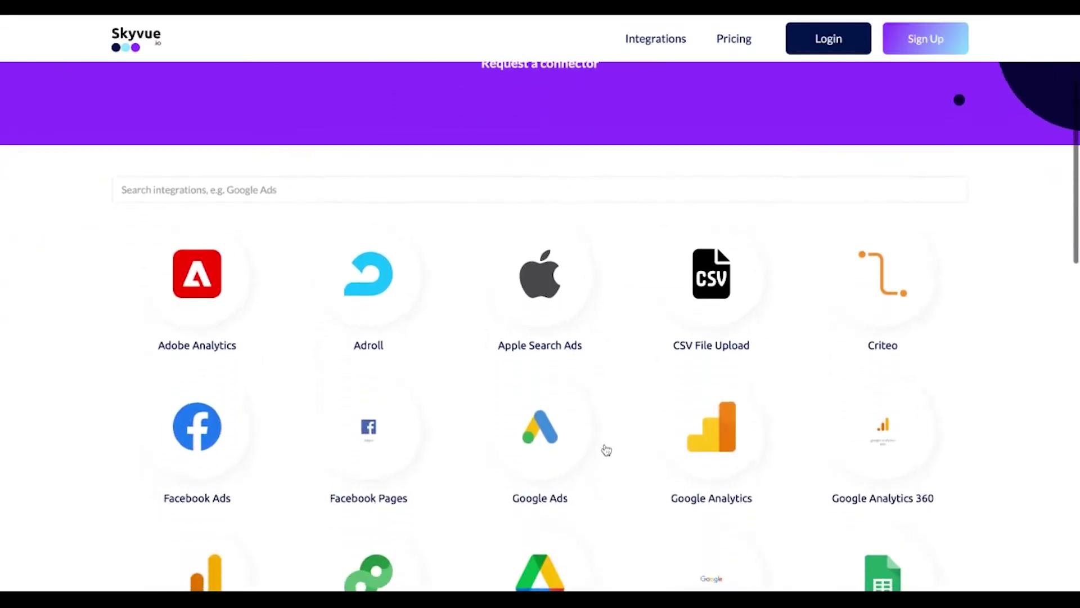
pyautogui.scroll(-3, 606, 449)
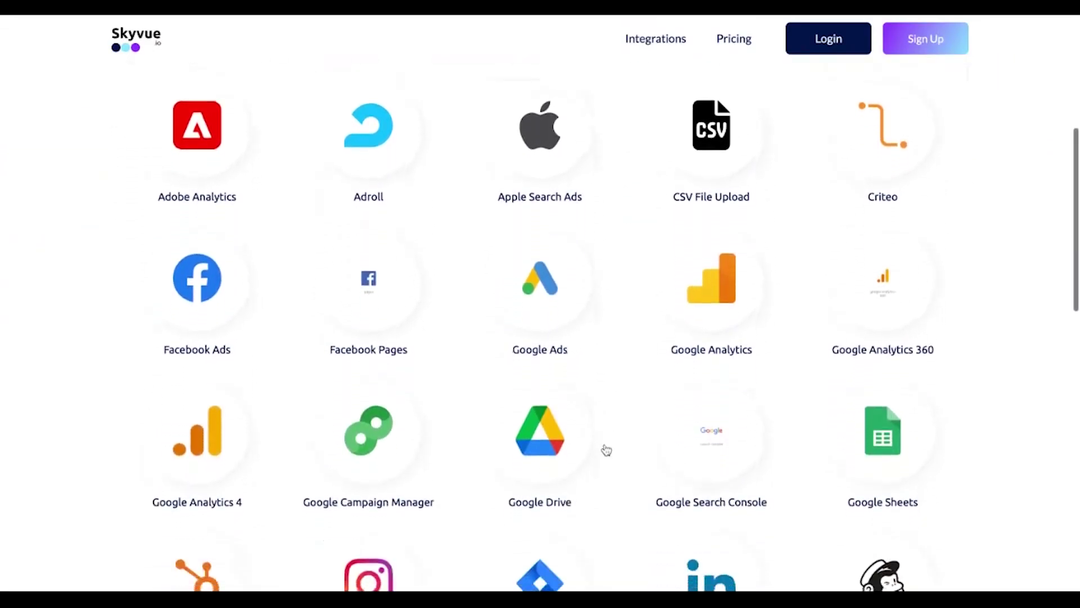
pyautogui.scroll(-3, 605, 449)
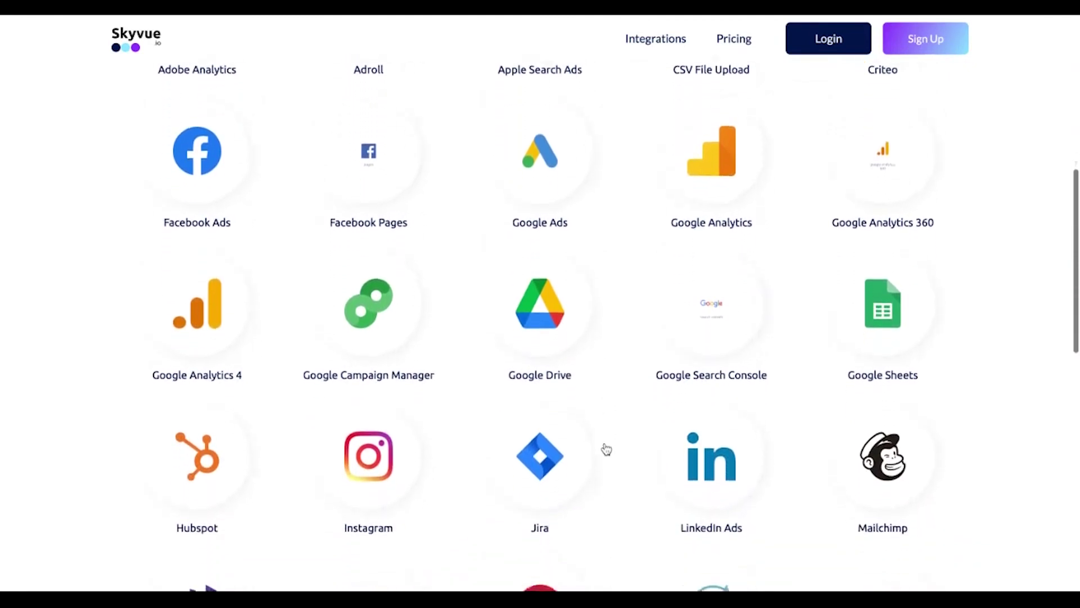
pyautogui.scroll(-2, 606, 449)
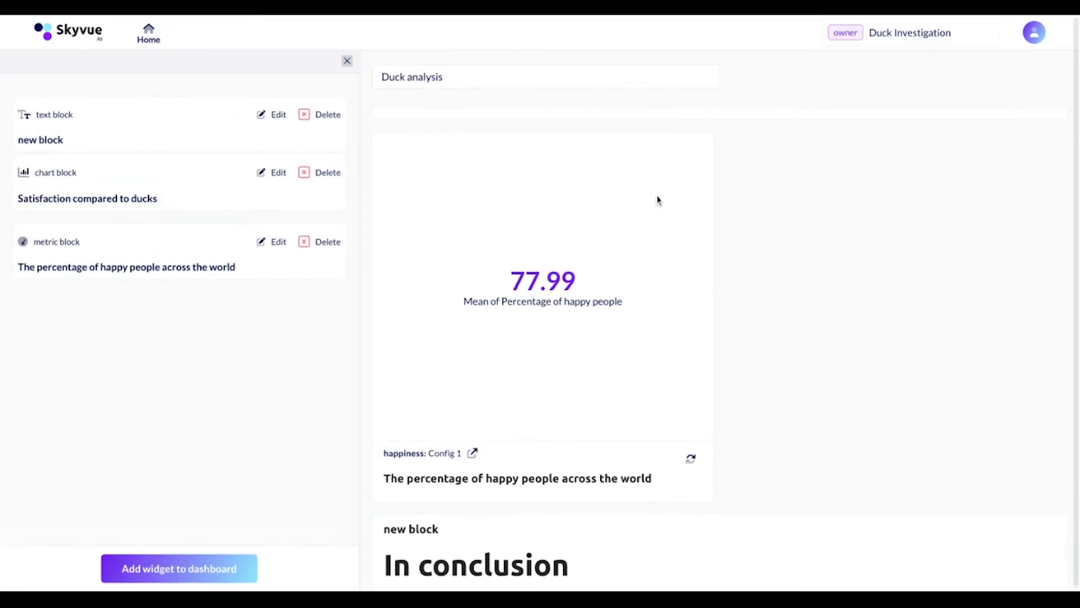
# - Review the axis settings of the "Satisfaction compared to ducks" chart block and save the block
pyautogui.scroll(-6, 657, 201)
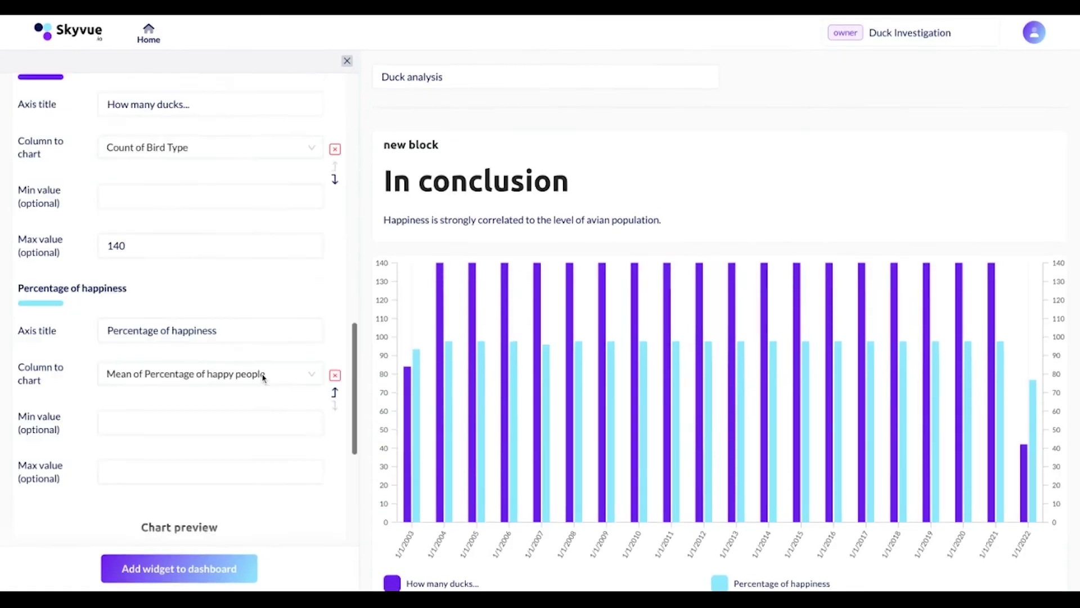
pyautogui.scroll(-5, 218, 394)
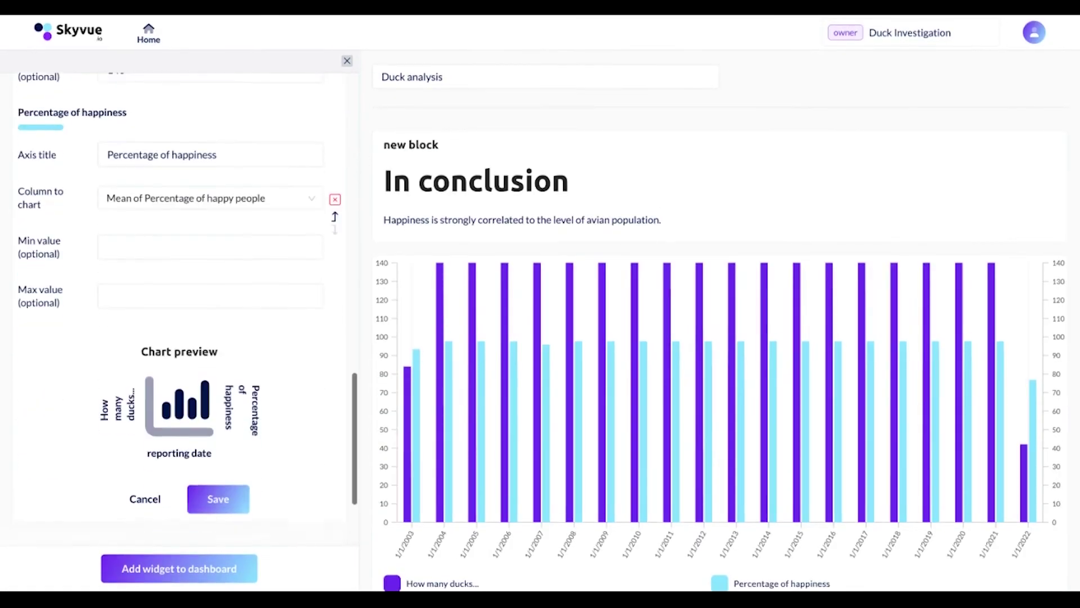
pyautogui.click(218, 409)
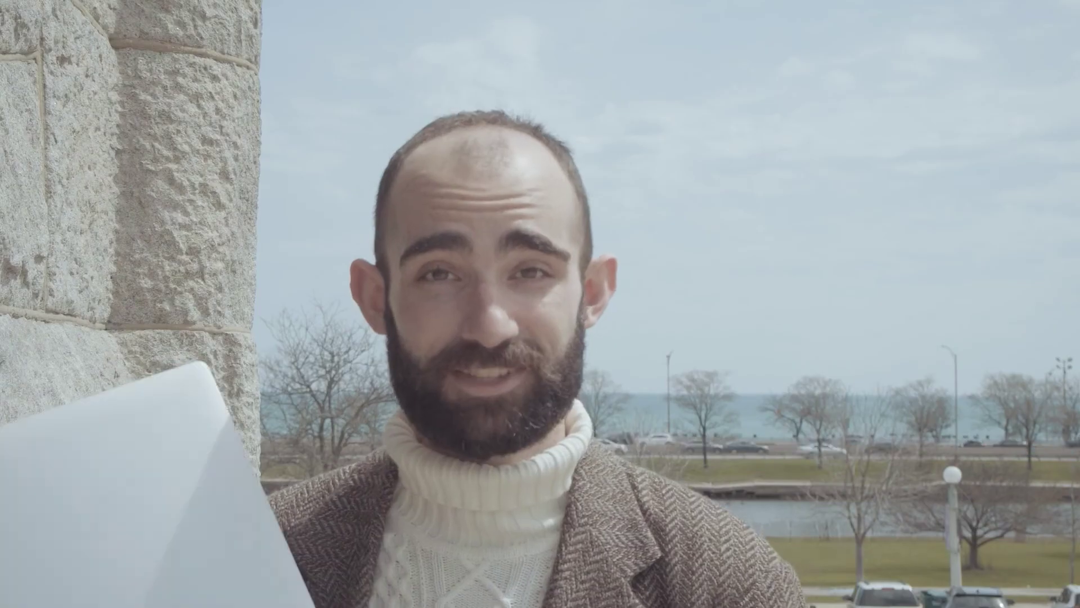